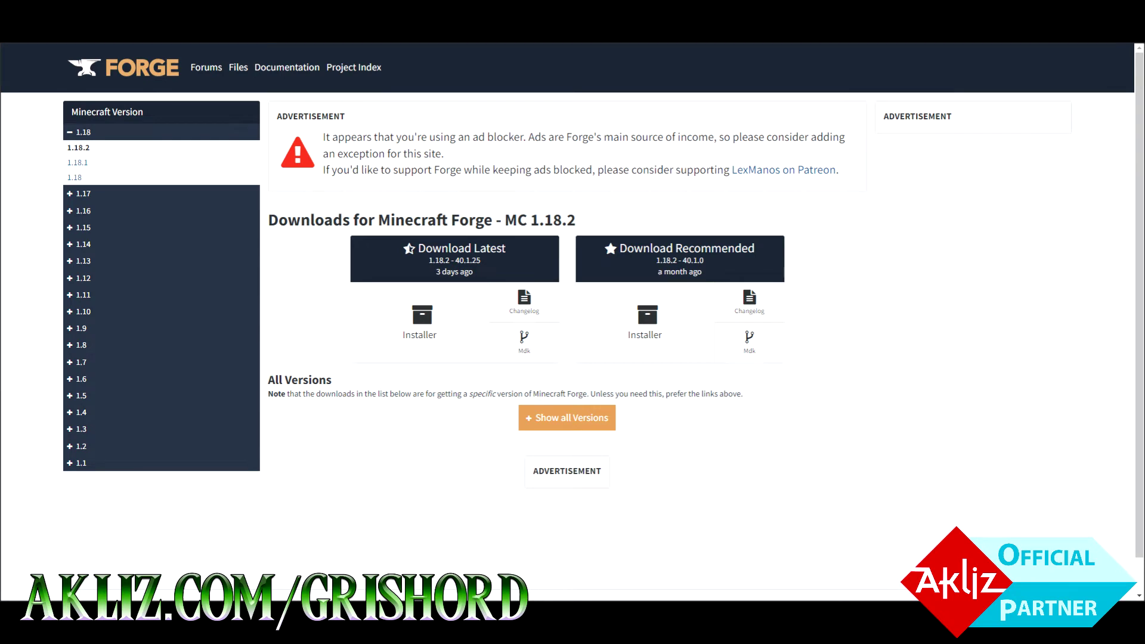
# - Show the Forge downloads for Minecraft 1.12.2 and list every build in the versions table
pyautogui.click(85, 278)
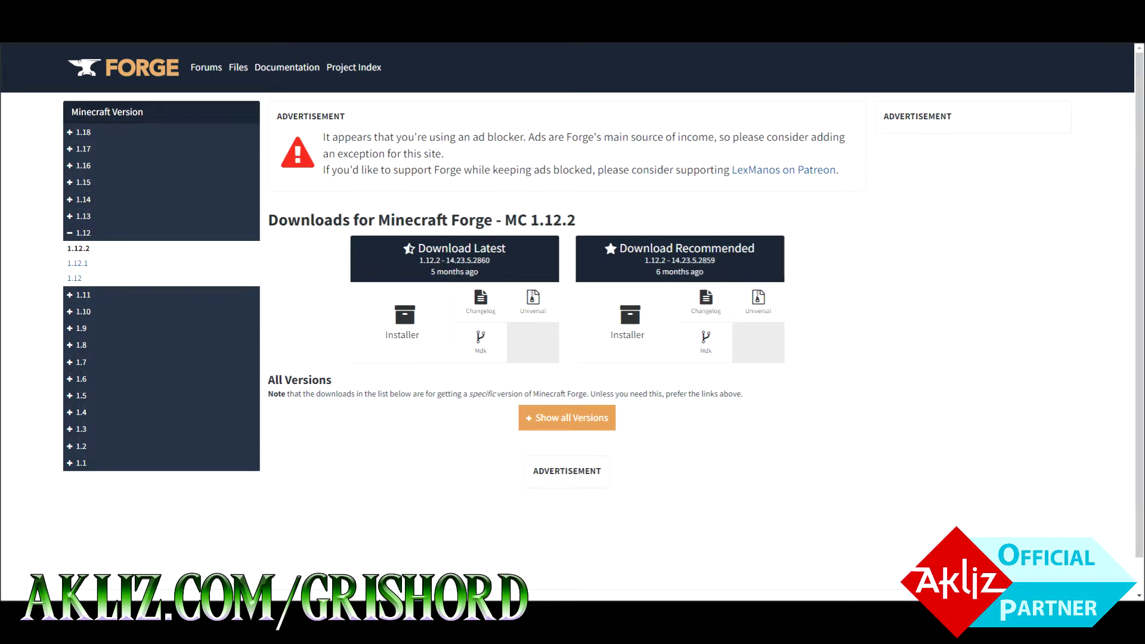
pyautogui.click(568, 418)
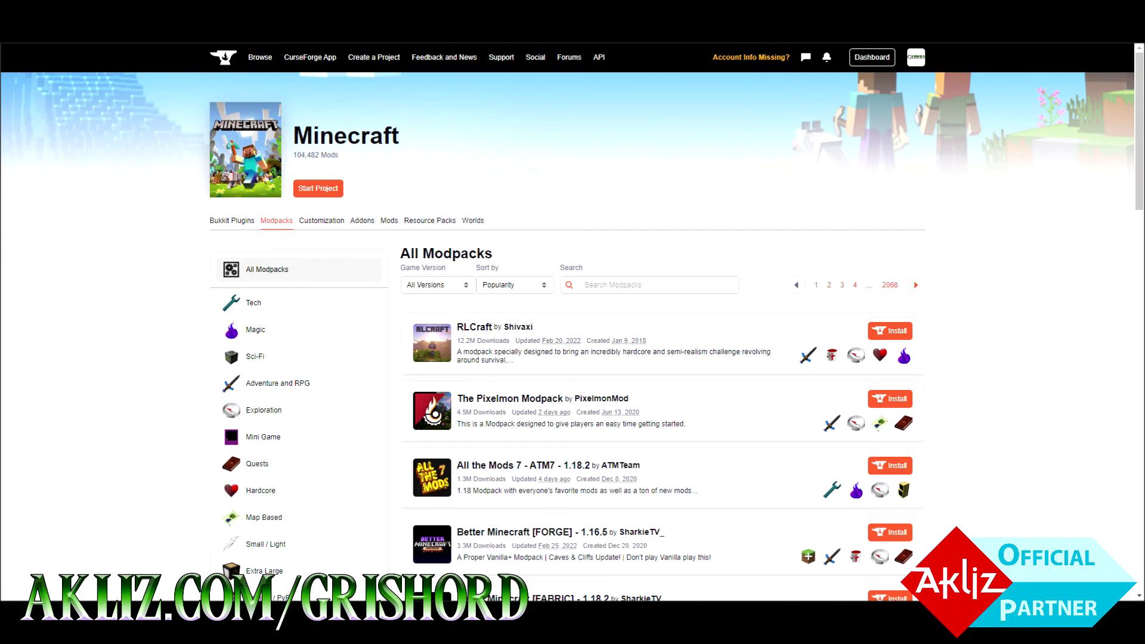
# - Switch the CurseForge listing from modpacks to Minecraft mods to find Just Enough Items
pyautogui.click(389, 220)
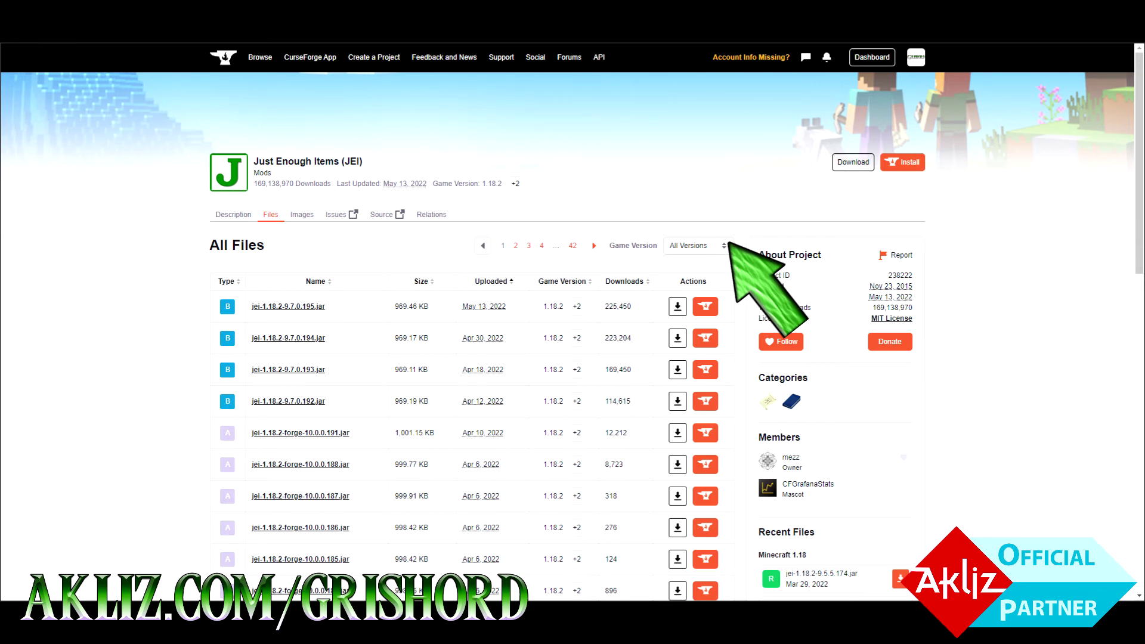
# - Filter the JEI file list to Game Version 1.12.2, newest jei_1.12.2-4.16.1.302
pyautogui.click(697, 246)
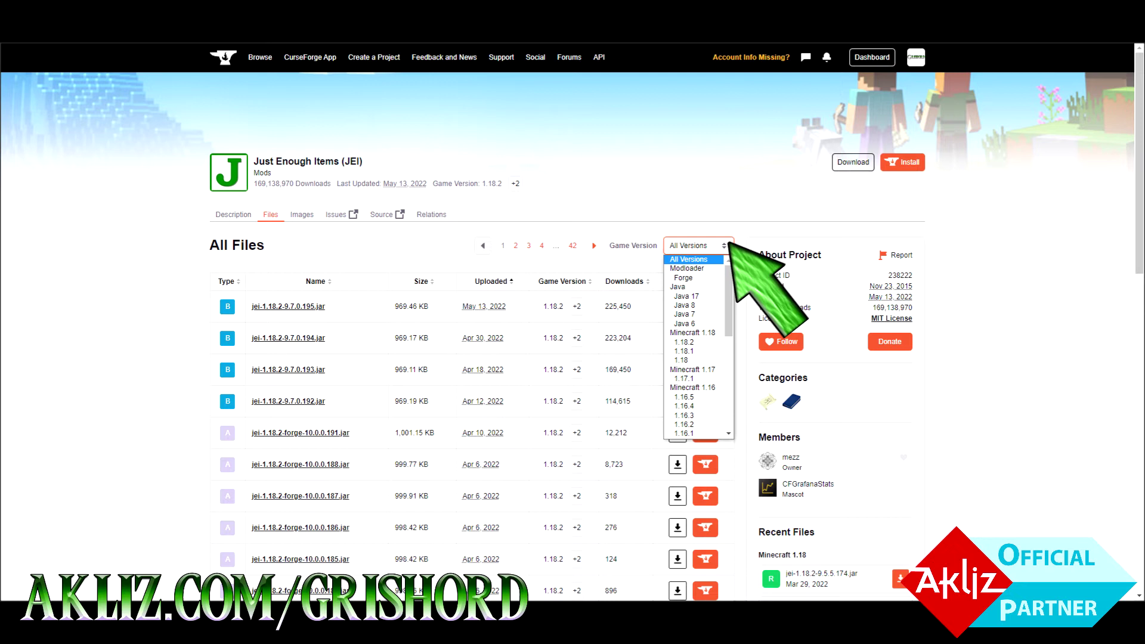
pyautogui.click(691, 337)
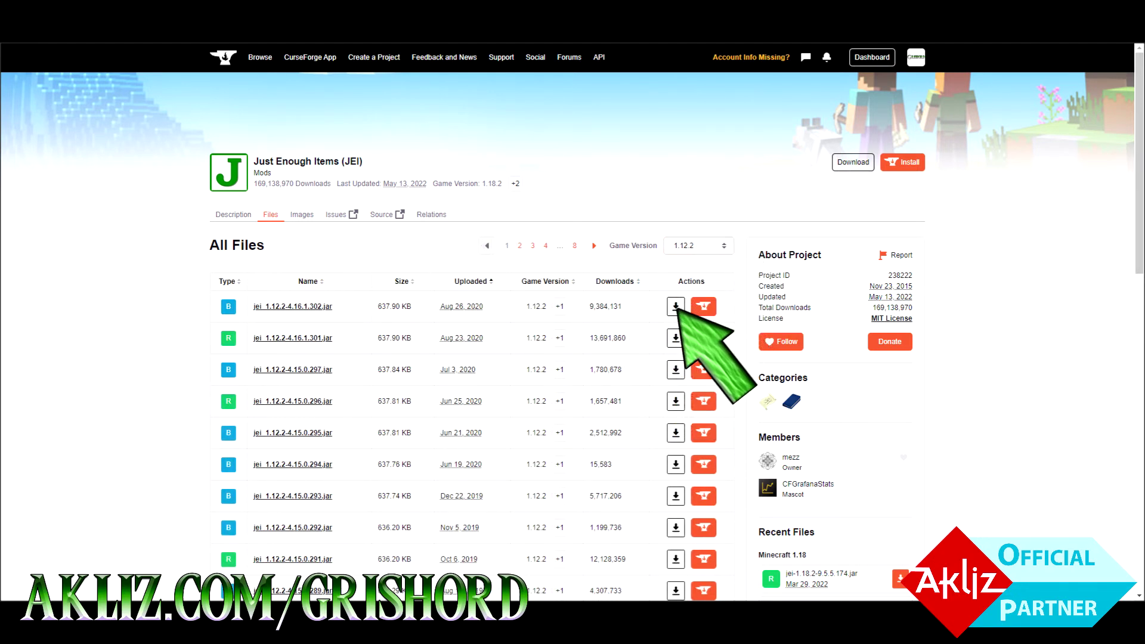